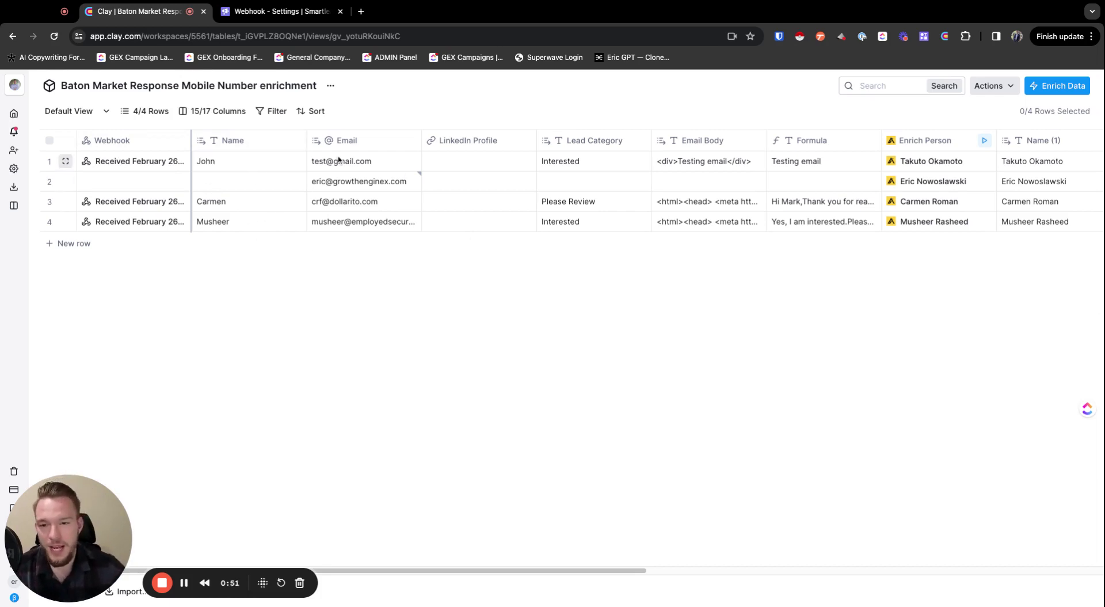
Review the Formula column's settings and AI formula generator, then close them
scroll(585, 202, right, 5)
scroll(584, 202, right, 3)
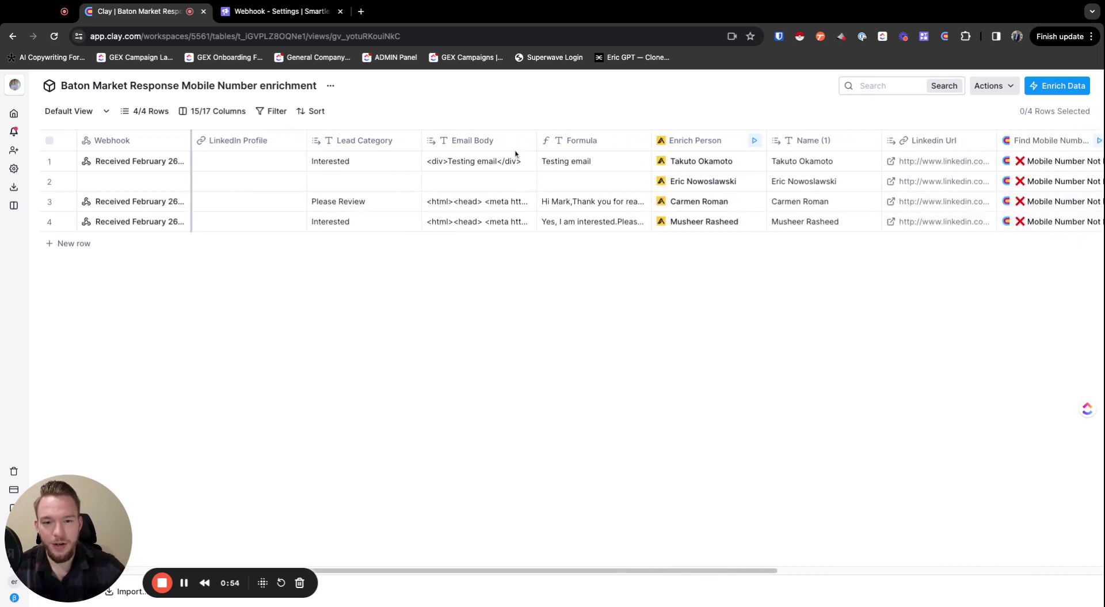
click(589, 144)
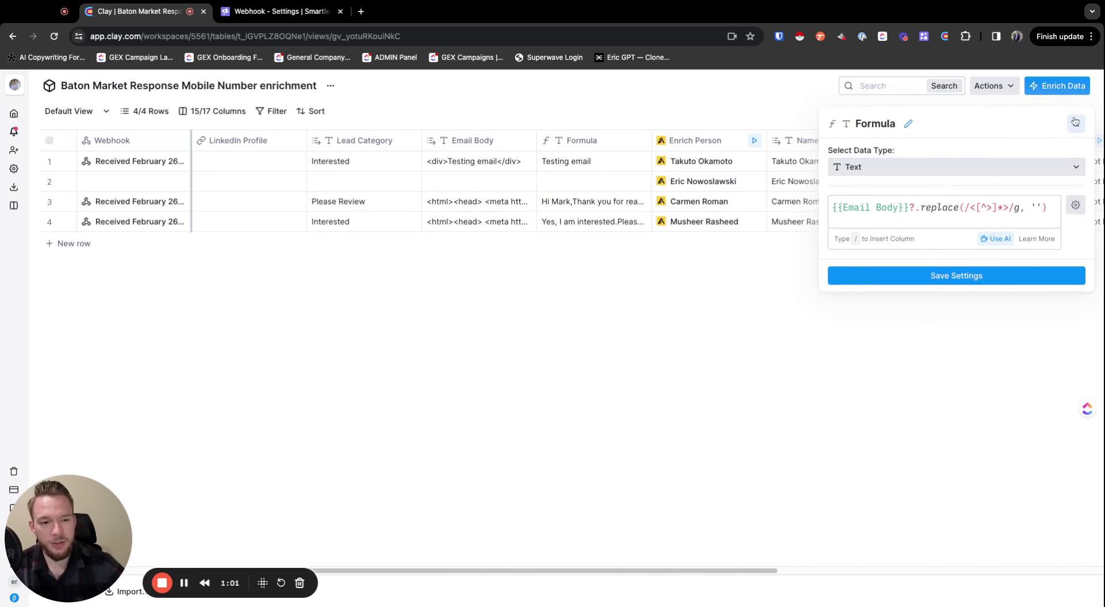
click(996, 238)
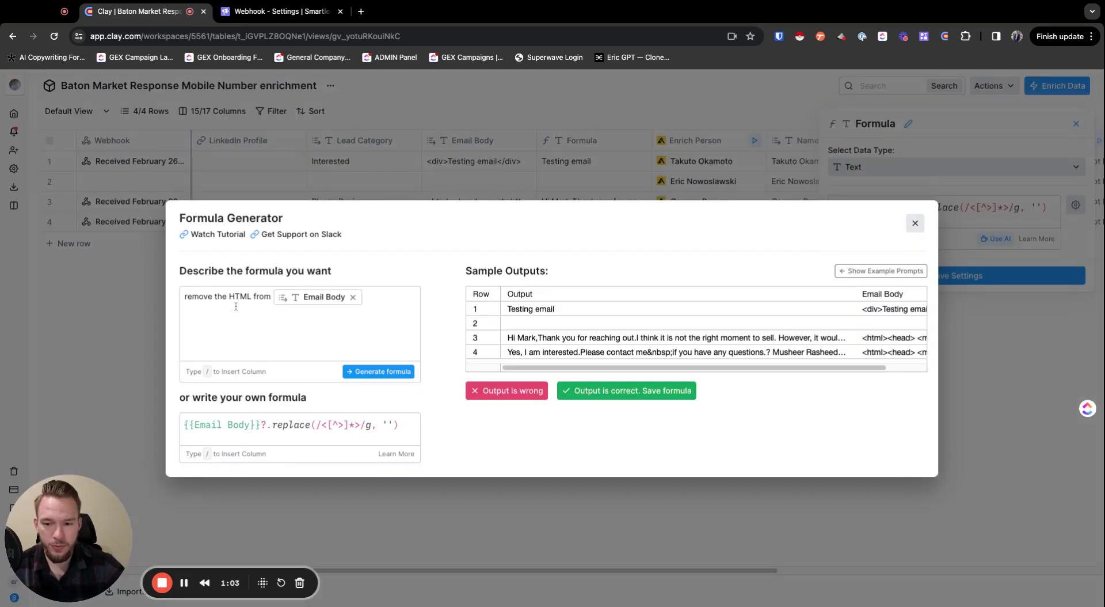
click(915, 223)
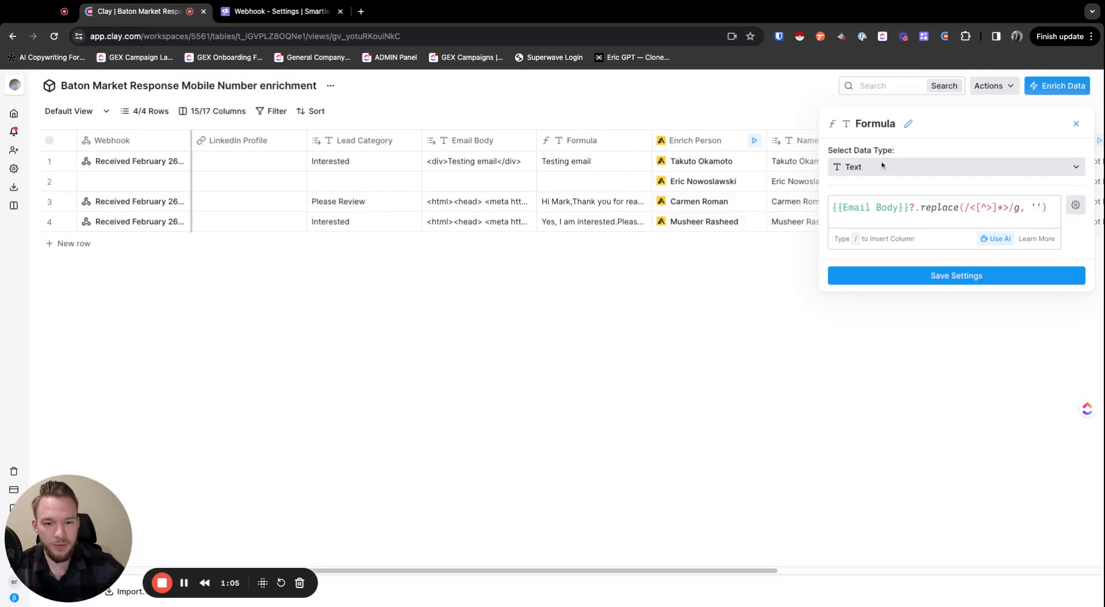
click(1076, 123)
scroll(656, 577, right, 5)
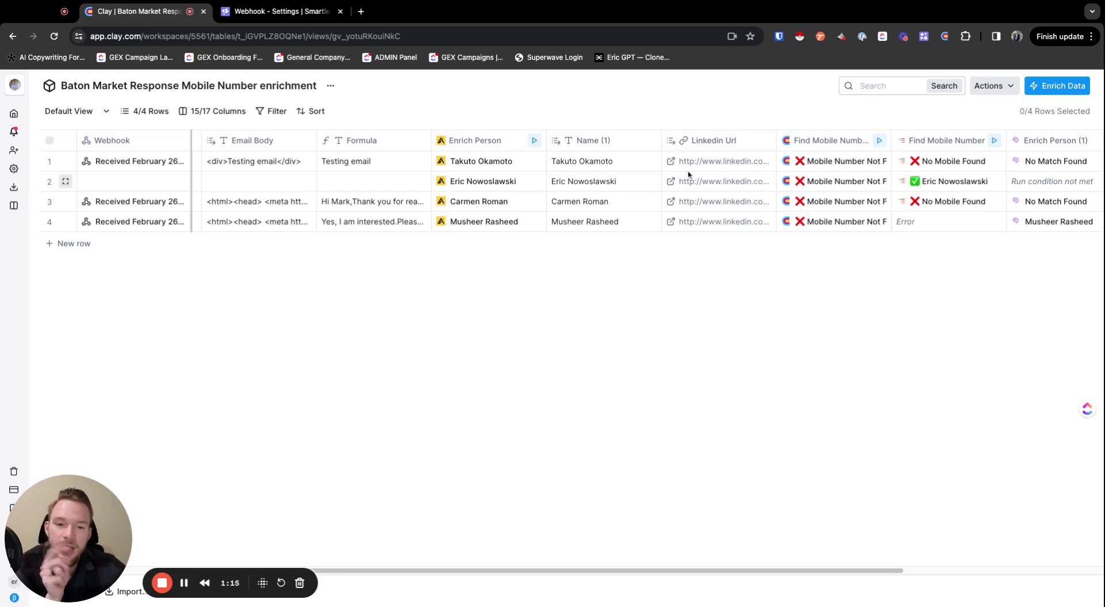
Select the leads' Linkedin Url cells and scan across the table
drag(695, 181, 732, 220)
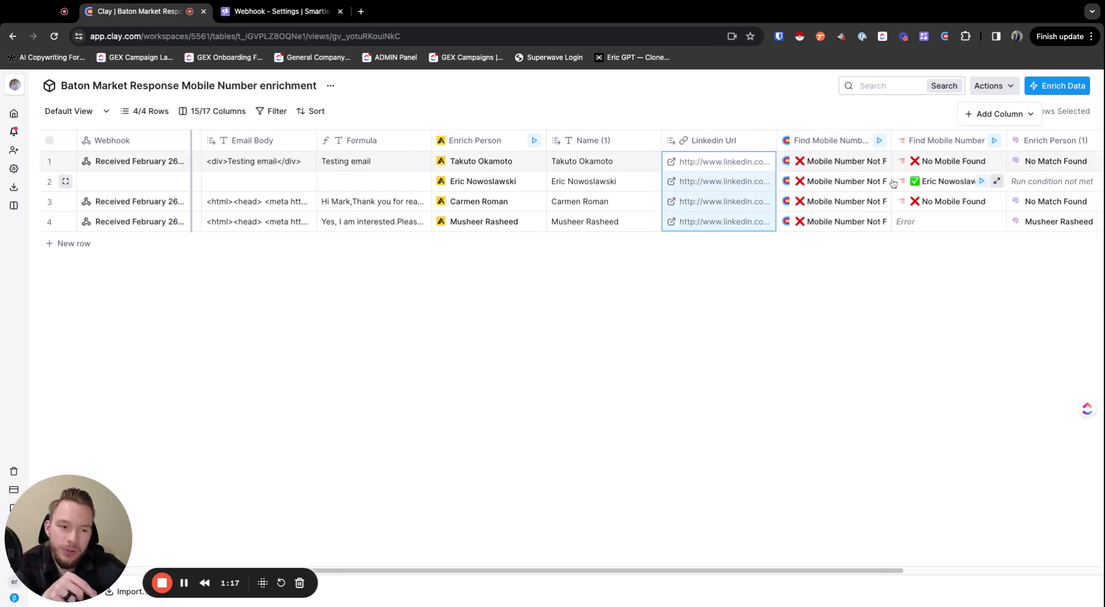
scroll(991, 181, right, 3)
scroll(991, 181, right, 3)
scroll(913, 183, left, 5)
scroll(871, 203, left, 2)
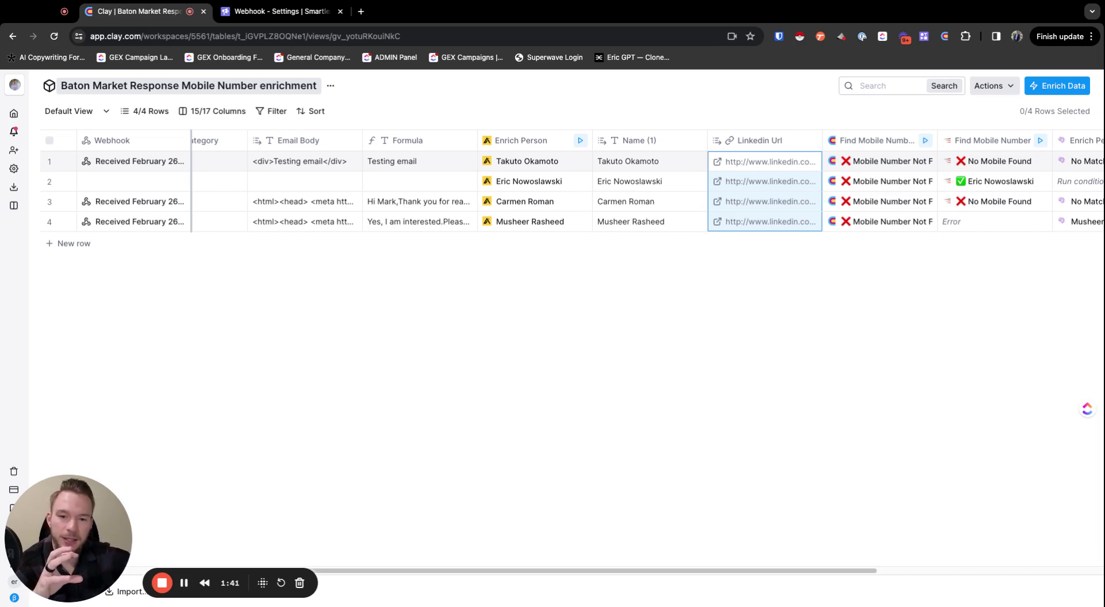
scroll(575, 578, right, 7)
Add a Lookup Row in Other Table enrichment column
click(1028, 141)
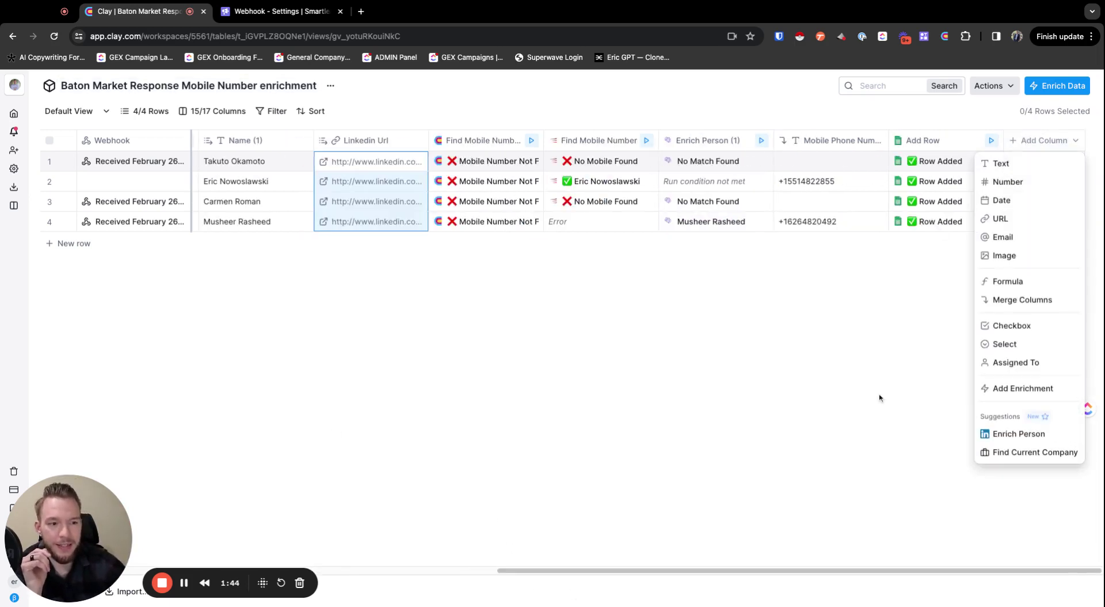
click(1045, 393)
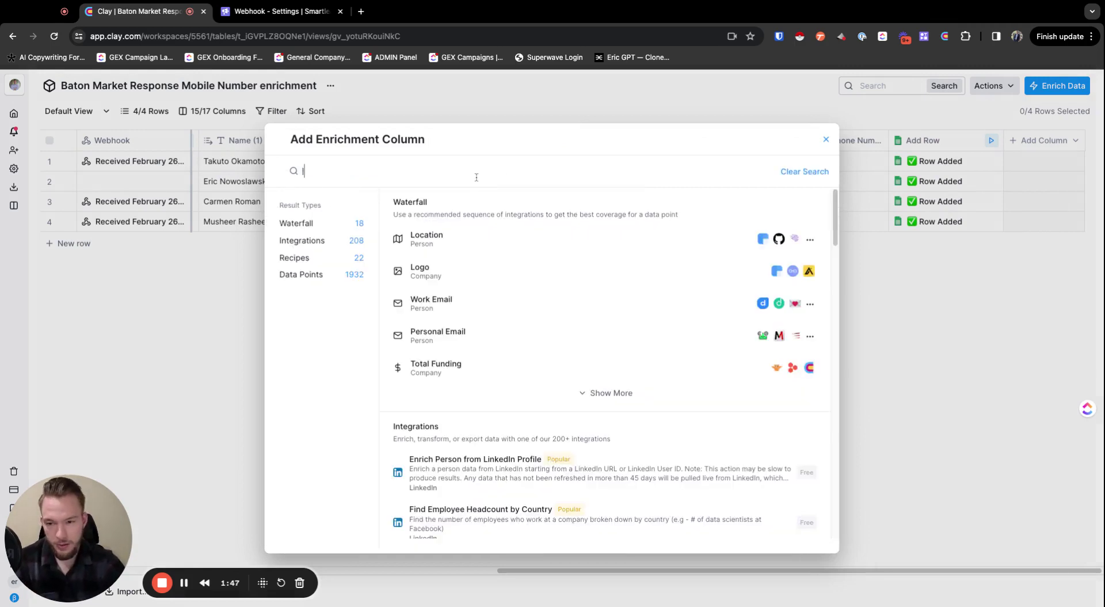
text(other table)
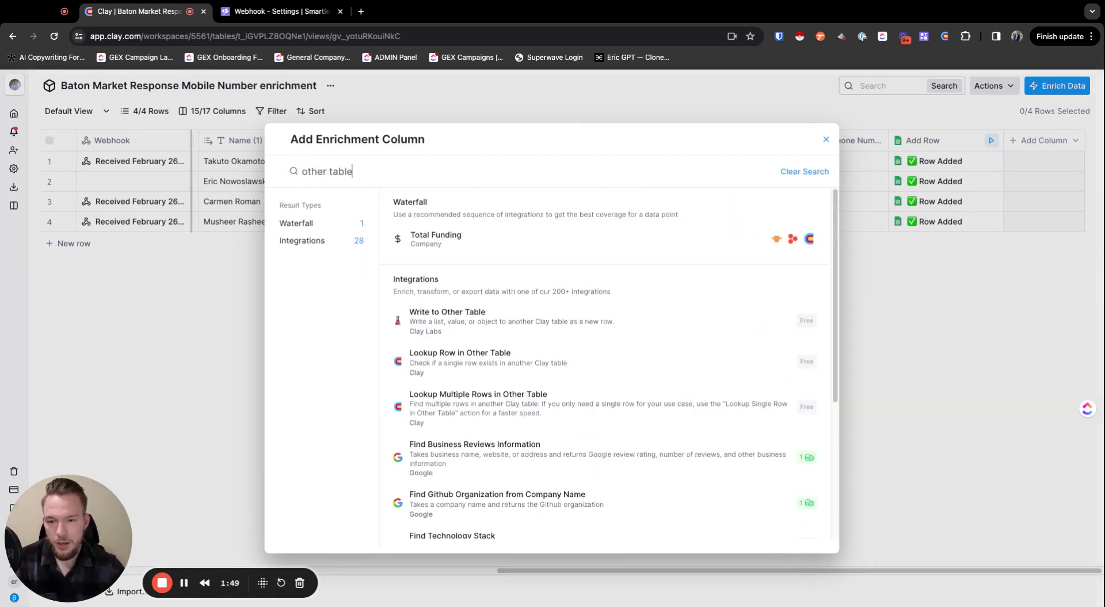
click(481, 362)
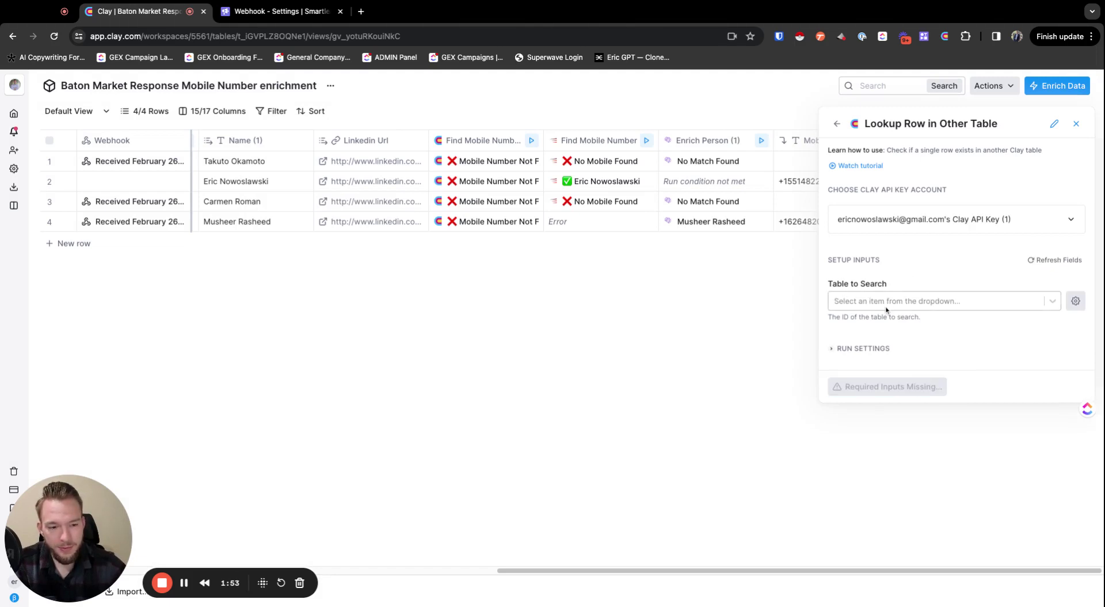
Target the Baton Bulk Campaign 2 table and its Master email column
click(886, 305)
text(baton)
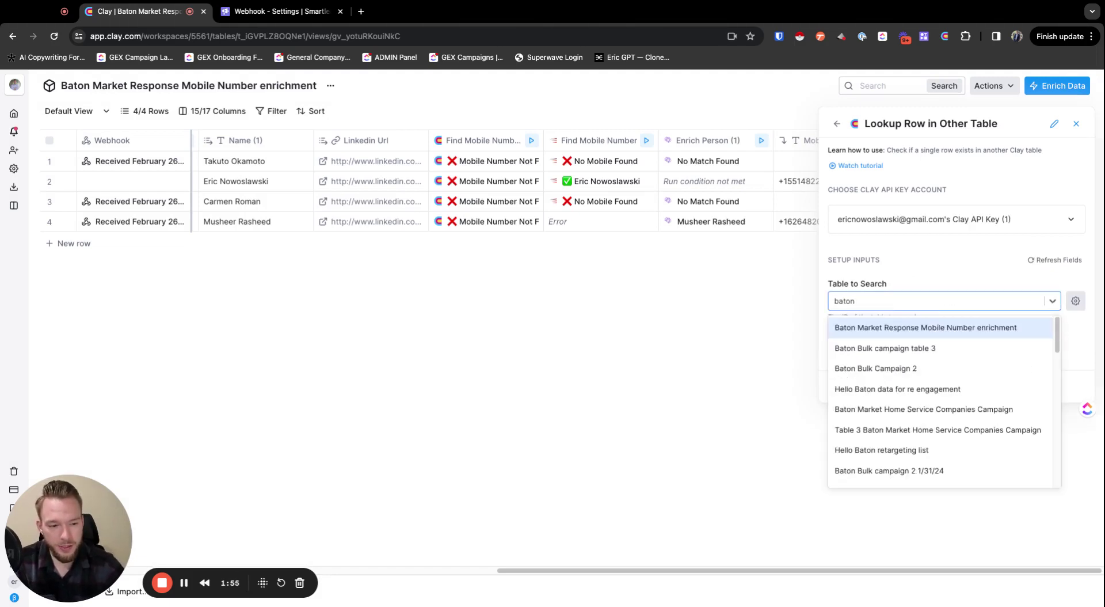
click(875, 367)
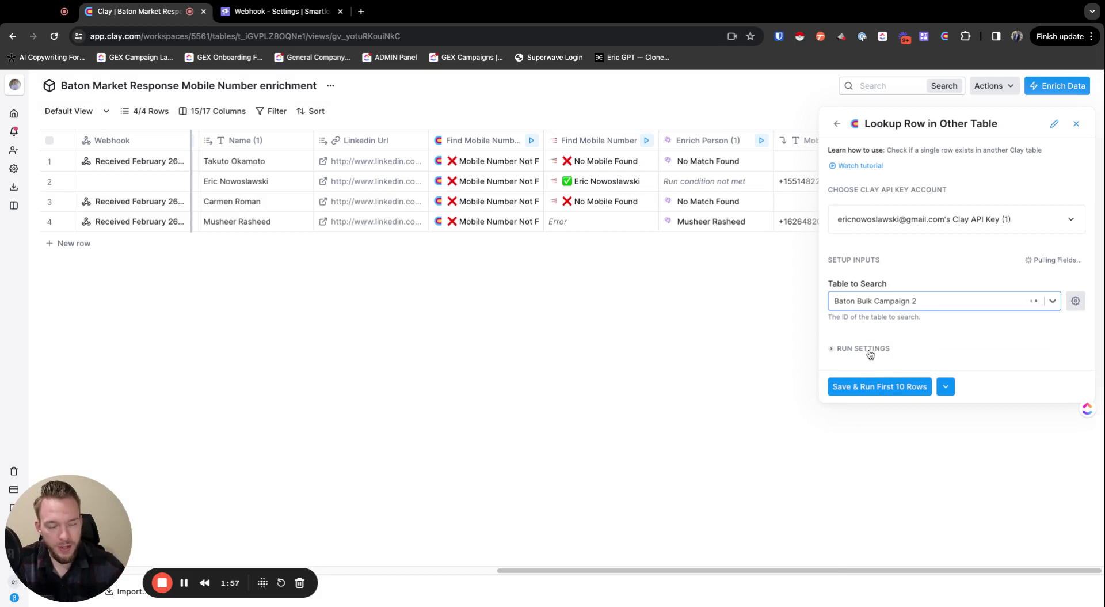
click(864, 357)
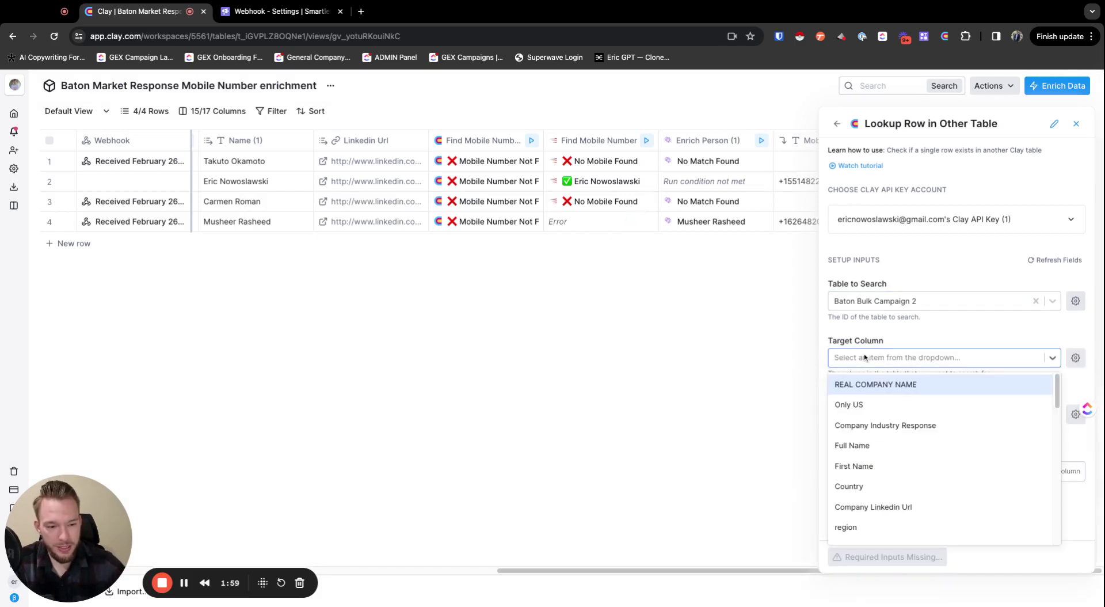
text(mast)
key(Return)
Match rows where Master email equals the Email column, then save and run
click(859, 414)
click(857, 441)
click(859, 468)
text(/)
click(881, 535)
click(880, 555)
scroll(967, 254, right, 5)
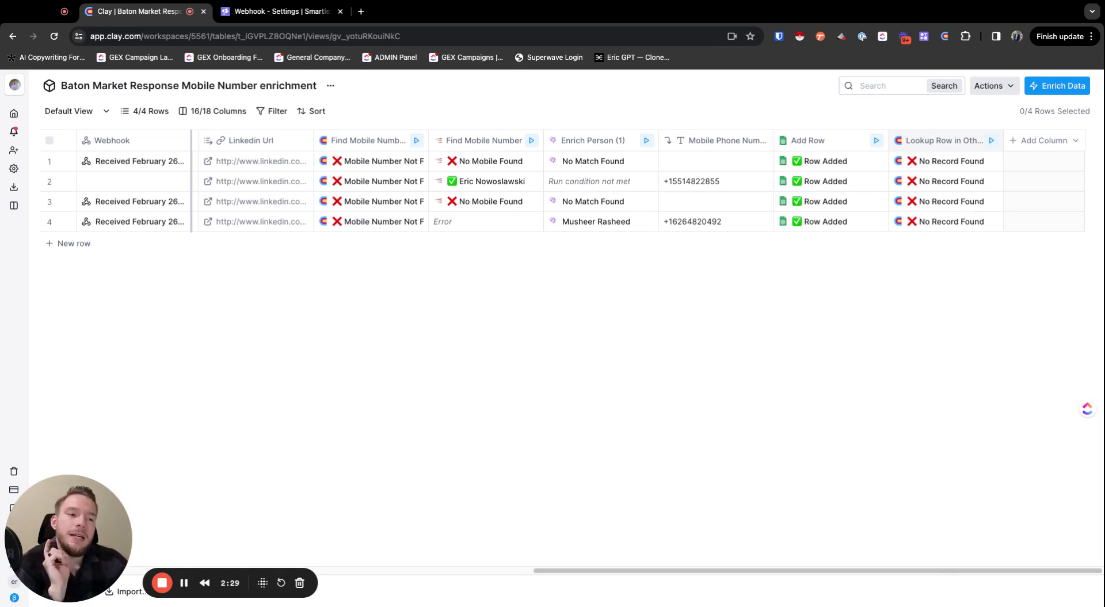
Add a Find & Enrich Person from Google Search enrichment column
scroll(754, 575, left, 2)
scroll(754, 576, left, 10)
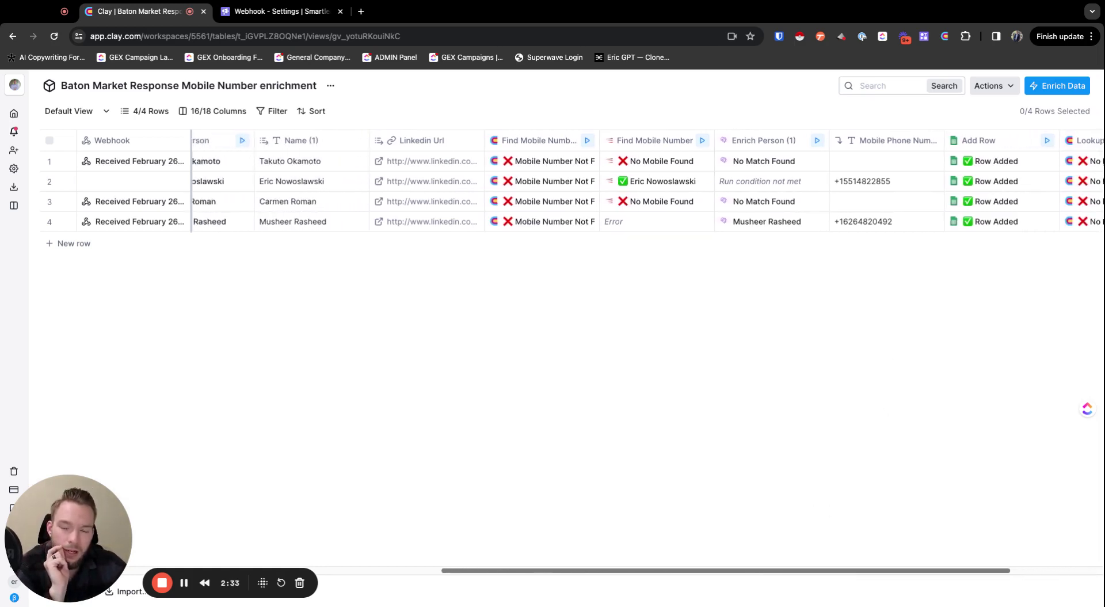
scroll(648, 353, left, 20)
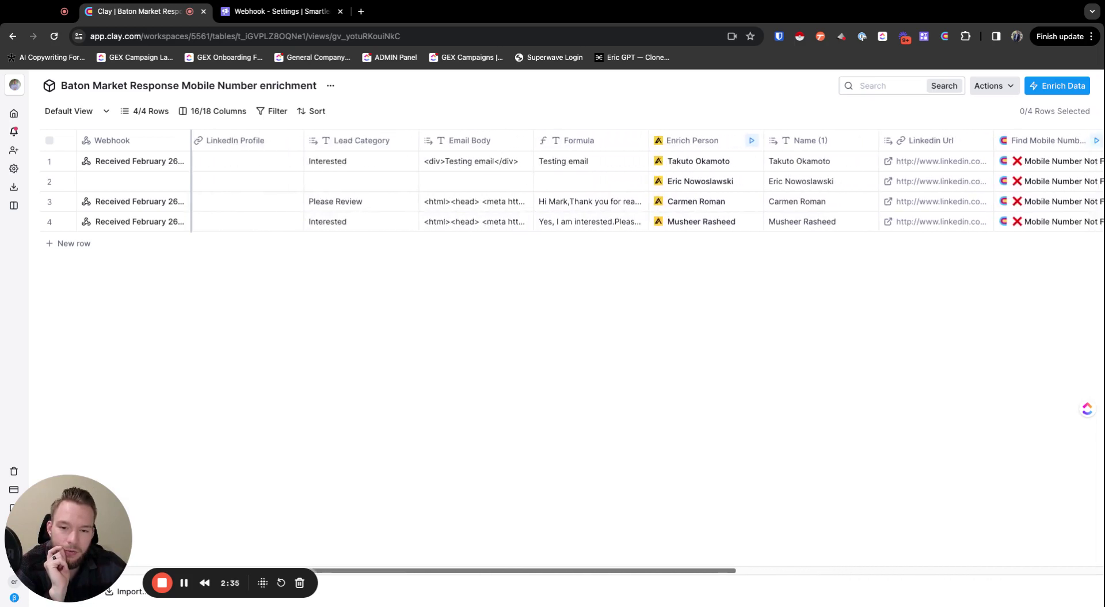
scroll(777, 468, right, 6)
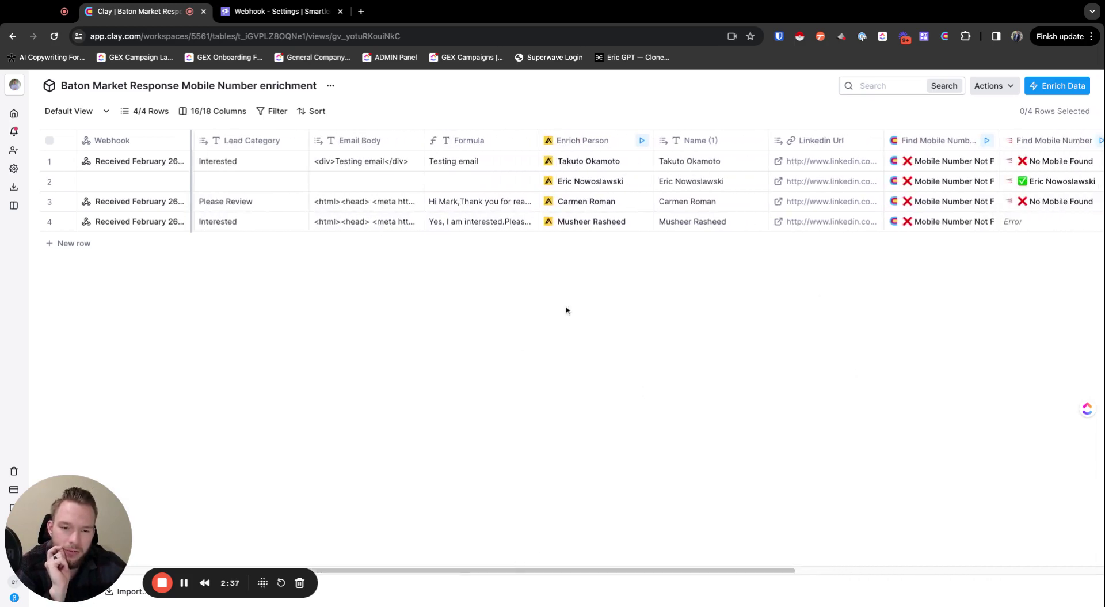
scroll(617, 573, right, 11)
scroll(616, 574, right, 20)
click(1044, 141)
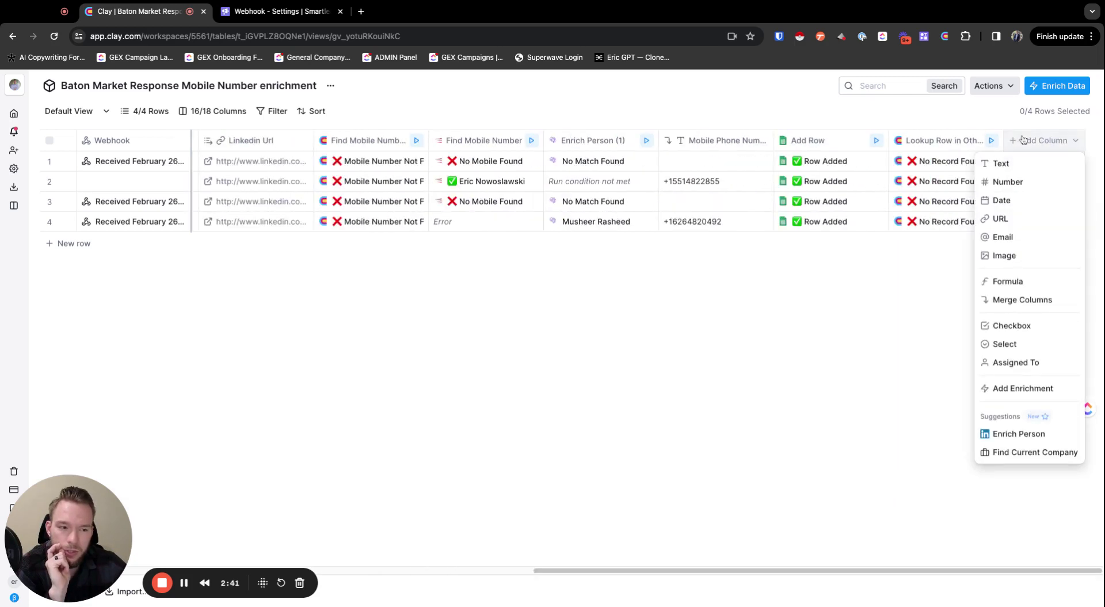
click(1013, 389)
text(linkedin)
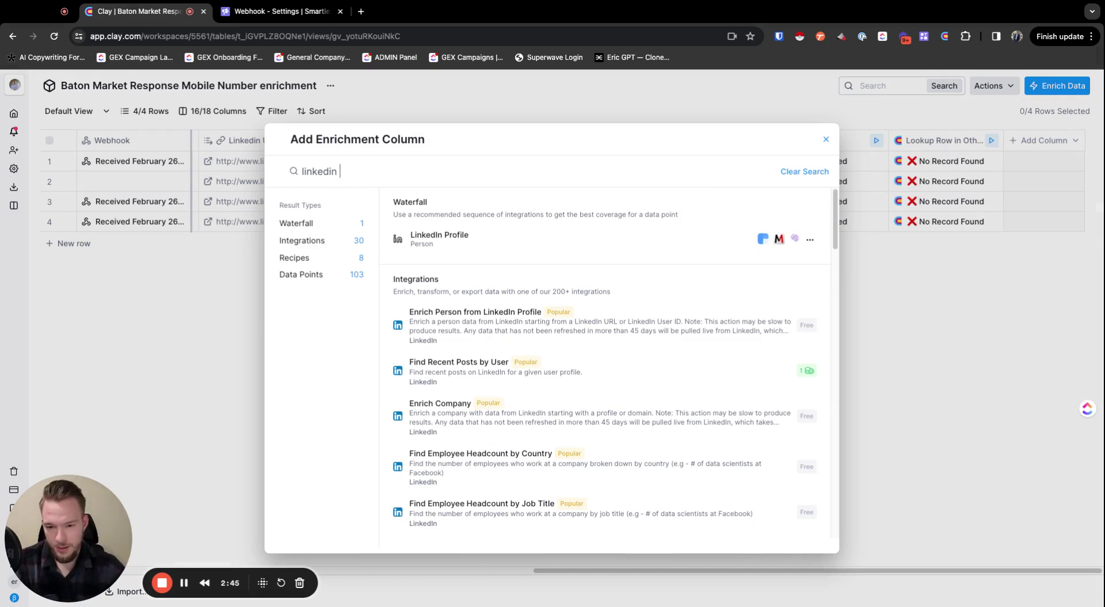
scroll(486, 437, down, 4)
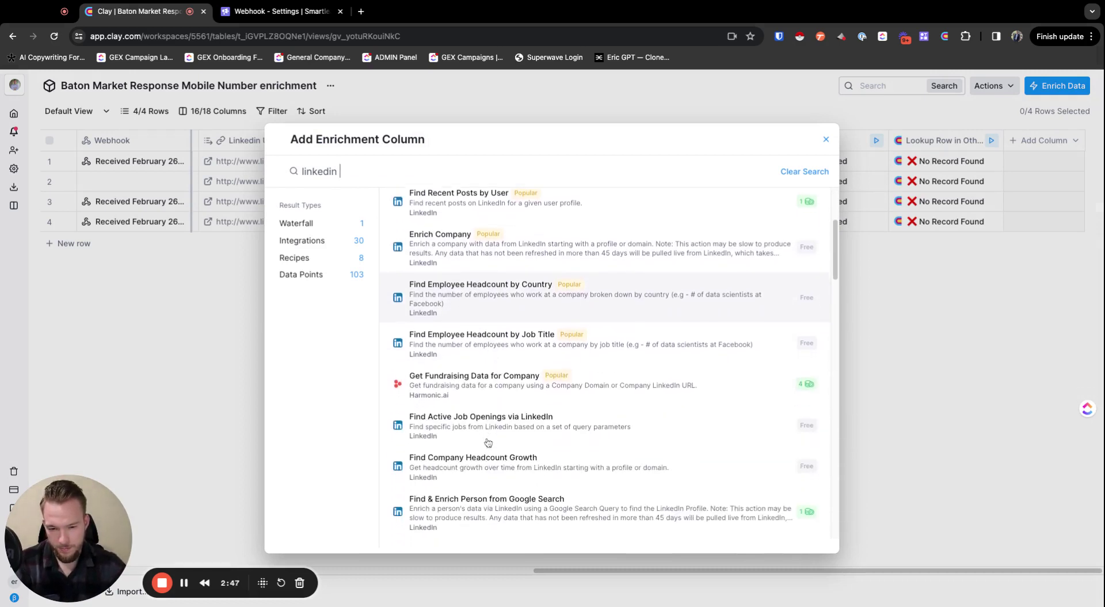
scroll(488, 443, down, 2)
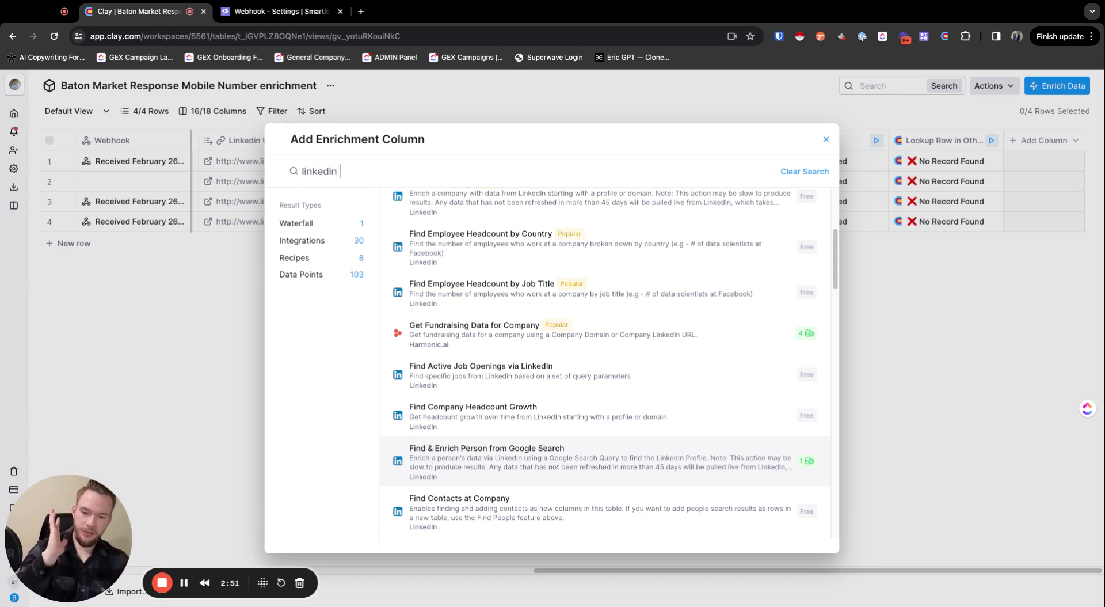
click(487, 455)
Insert the Name column into the search query, then close the setup choosing Don't Save
click(863, 234)
click(856, 260)
text(/)
click(883, 292)
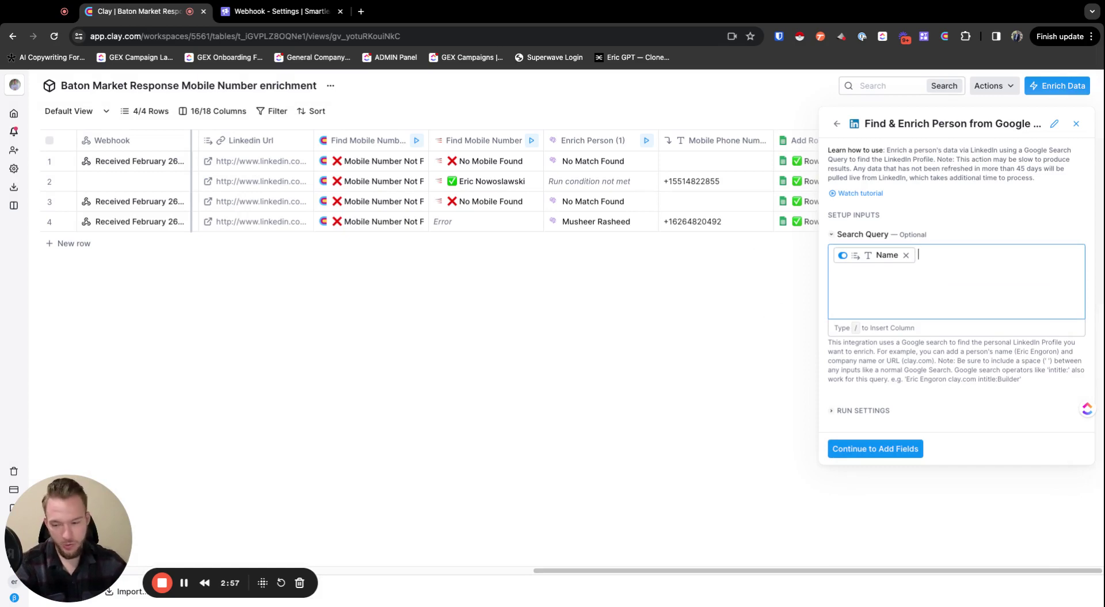
click(1076, 124)
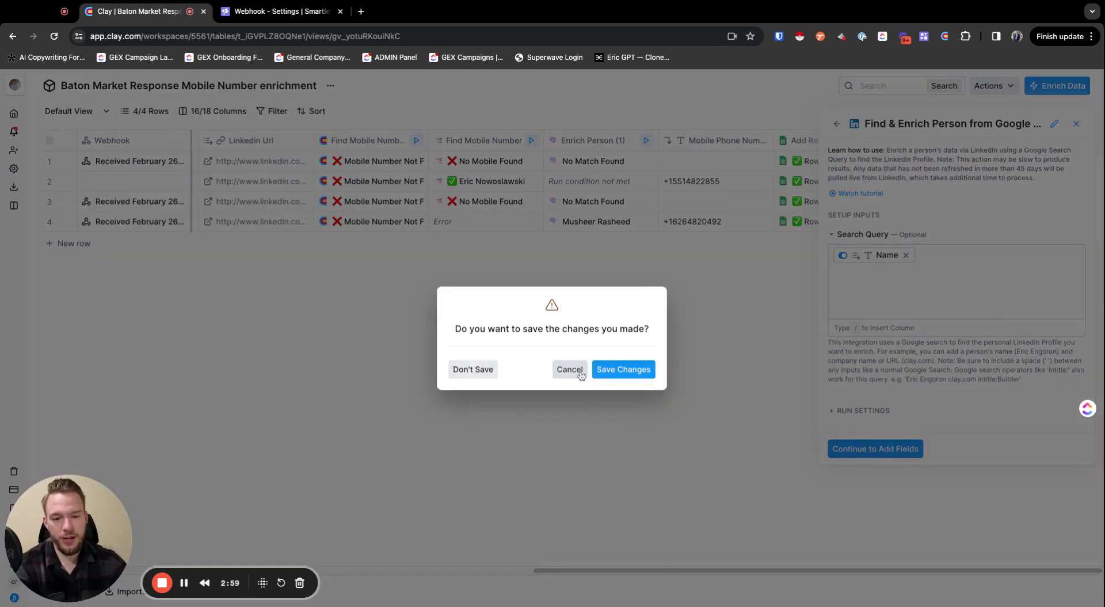
click(491, 372)
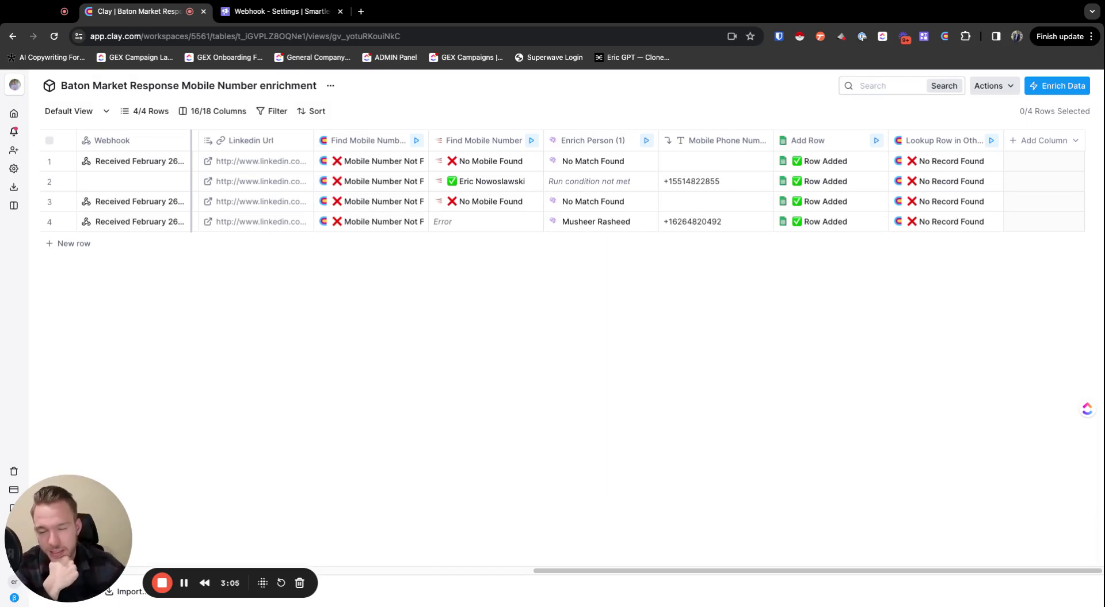
Inspect the Enrich Person column's settings and close them
scroll(654, 576, left, 6)
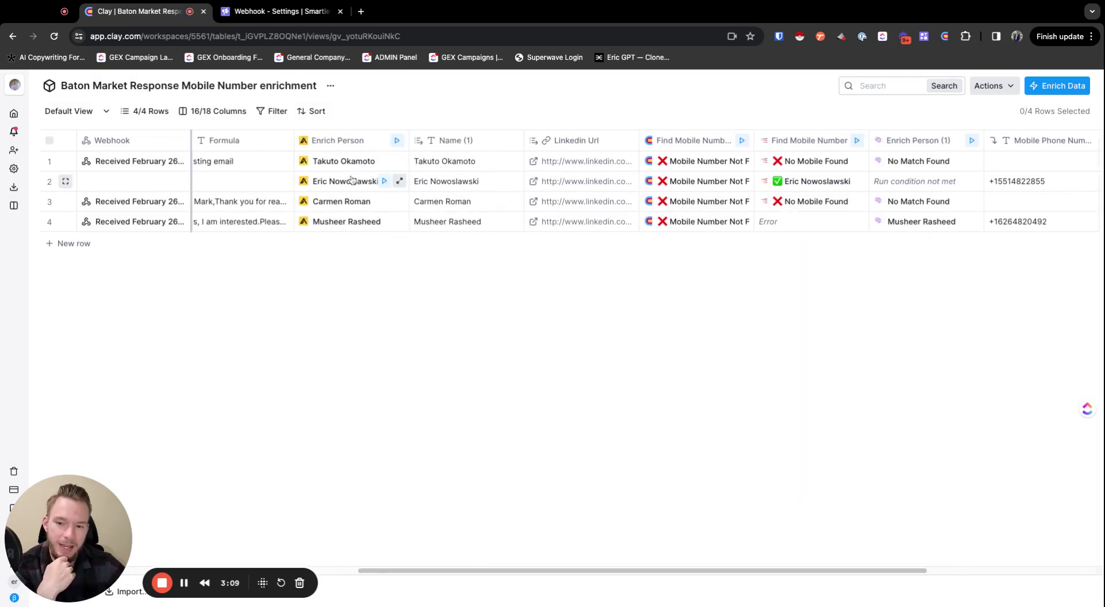
click(349, 140)
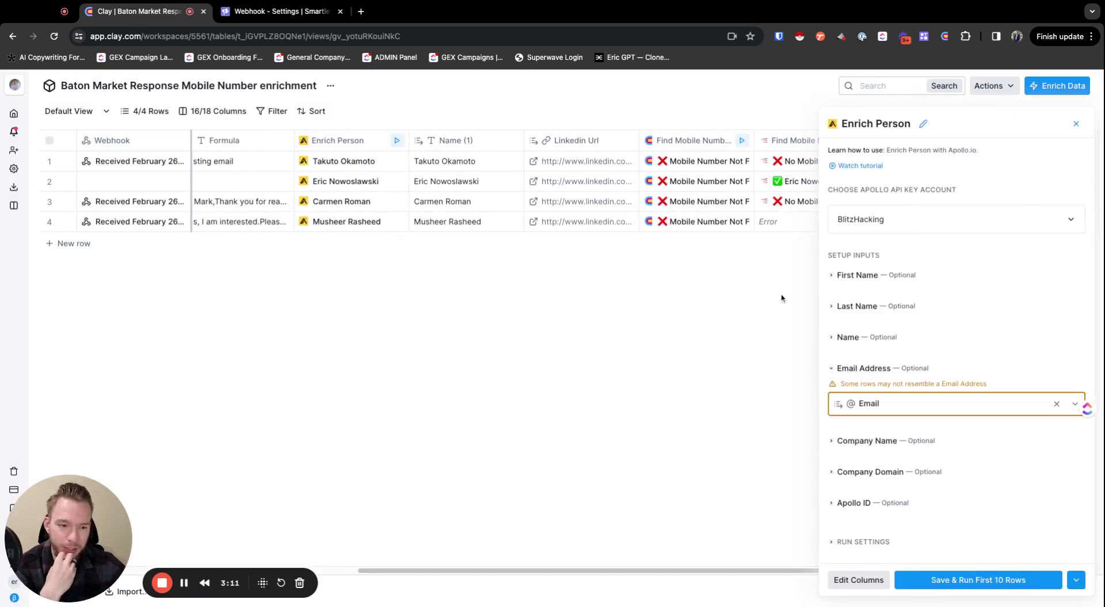
click(1076, 123)
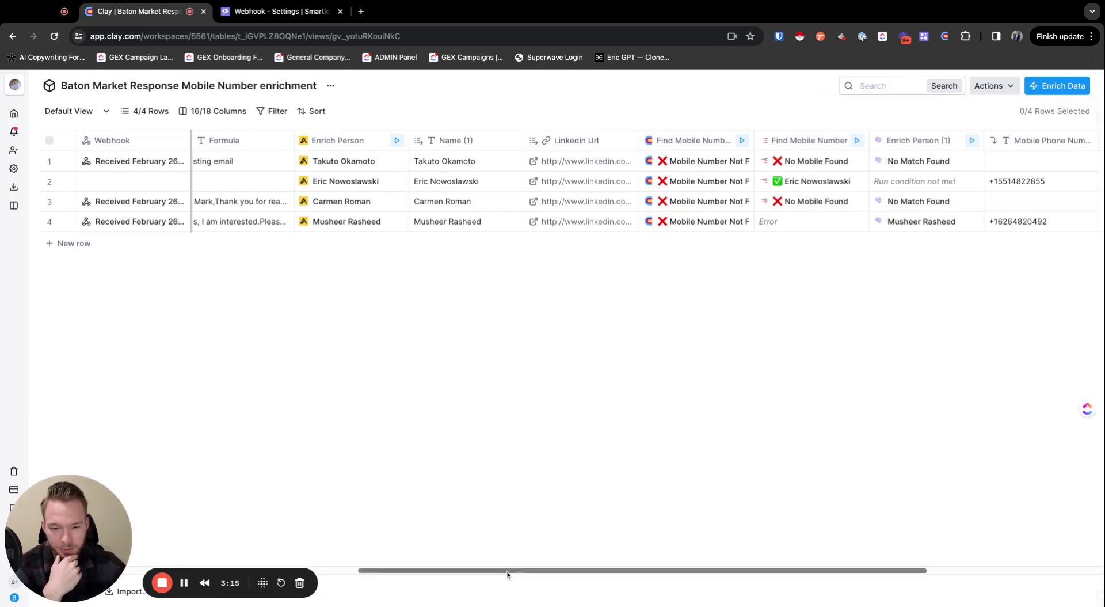
scroll(507, 574, right, 5)
scroll(507, 574, right, 2)
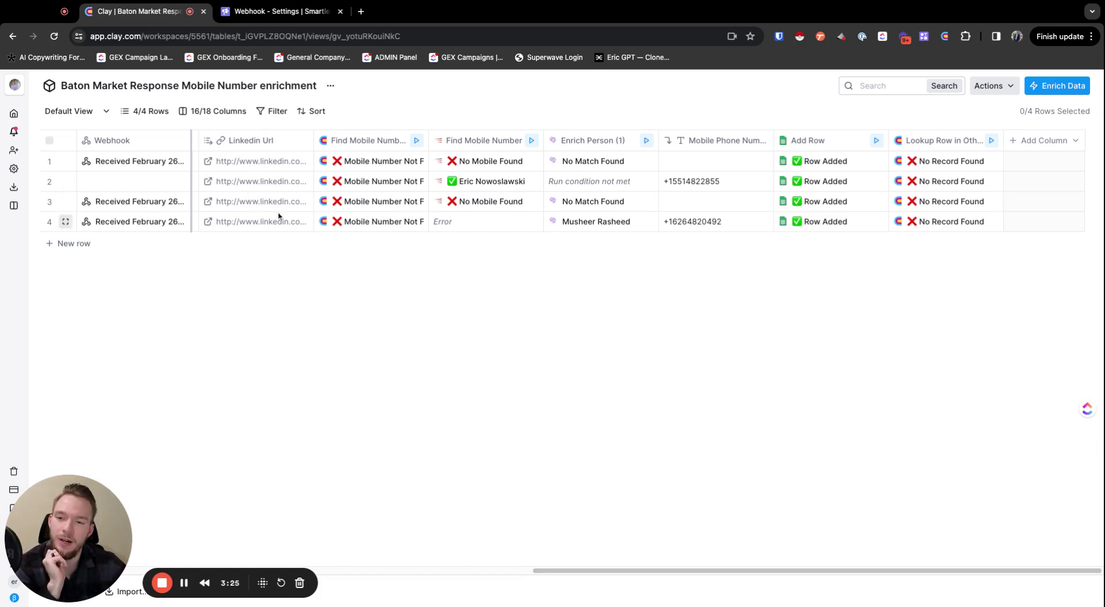
Review row 3's webhook Lead Data details, then bring up the Add Column options
click(180, 200)
scroll(893, 346, down, 2)
click(878, 304)
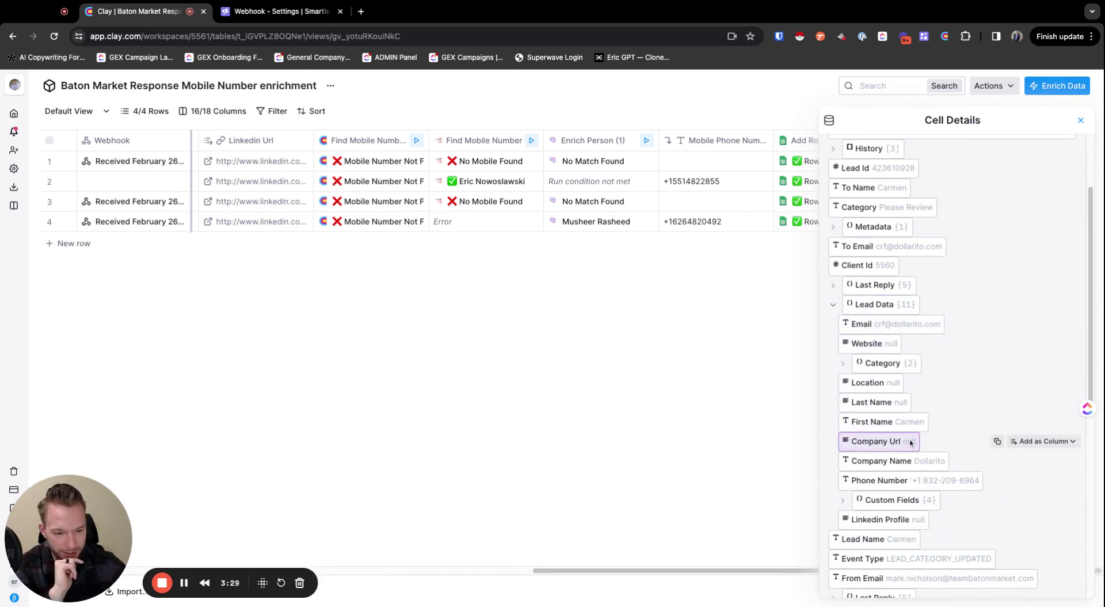
scroll(911, 441, down, 1)
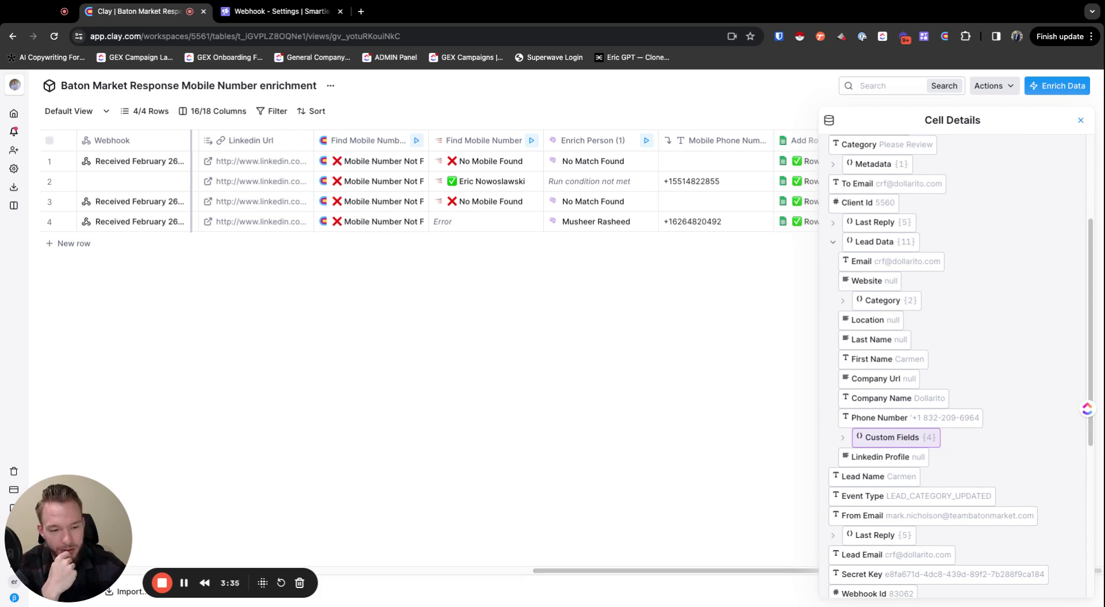
click(1080, 119)
click(1028, 141)
Add a Slack Send Message to Channel enrichment and expand Bot Name and Form Information
click(1005, 390)
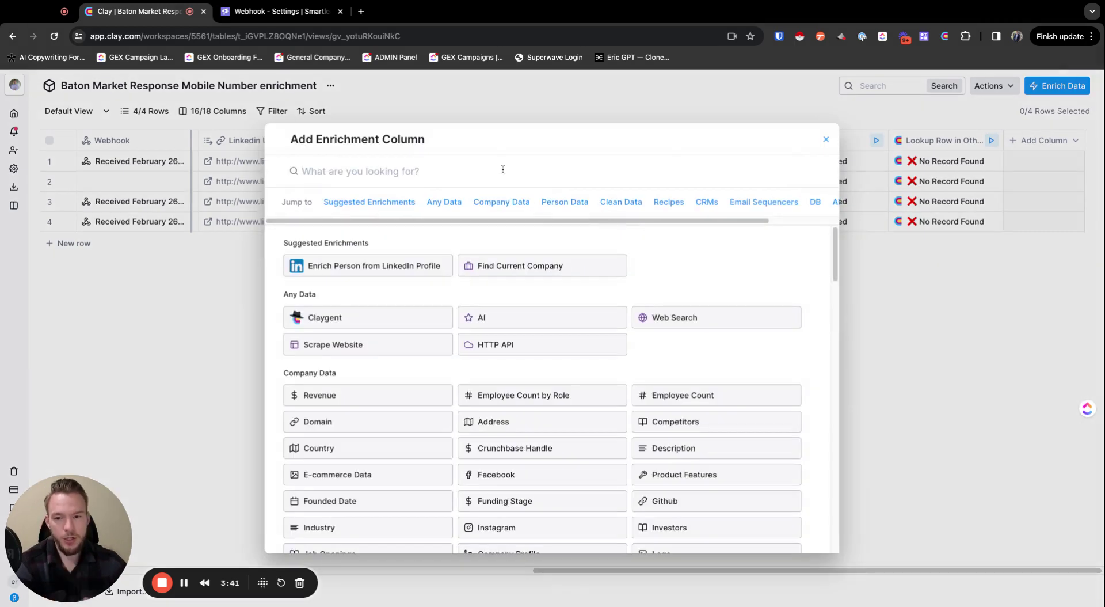
text(slack)
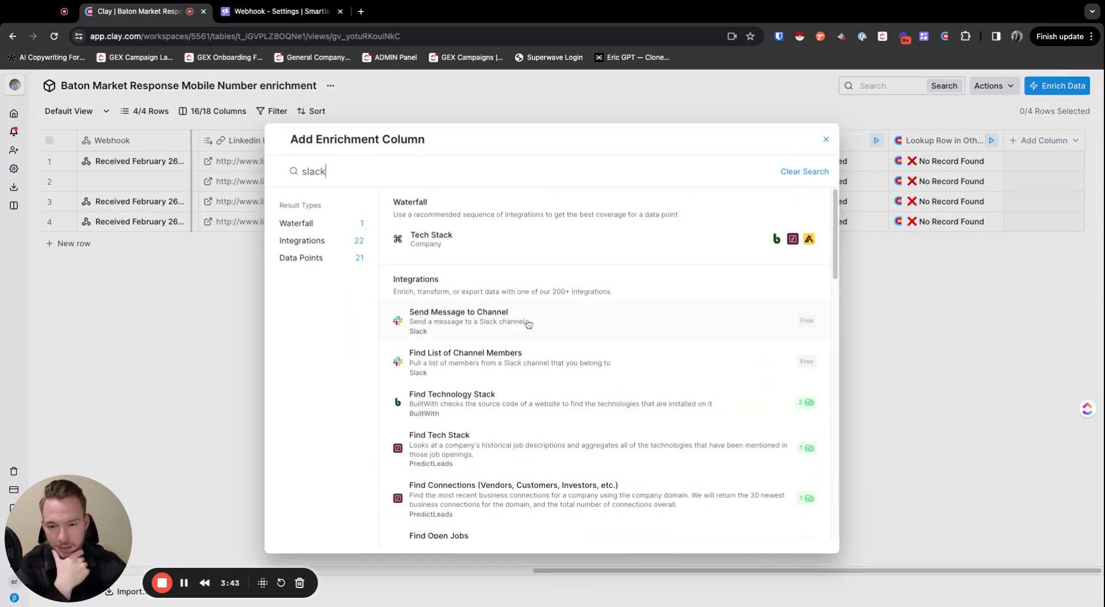
click(495, 321)
click(848, 284)
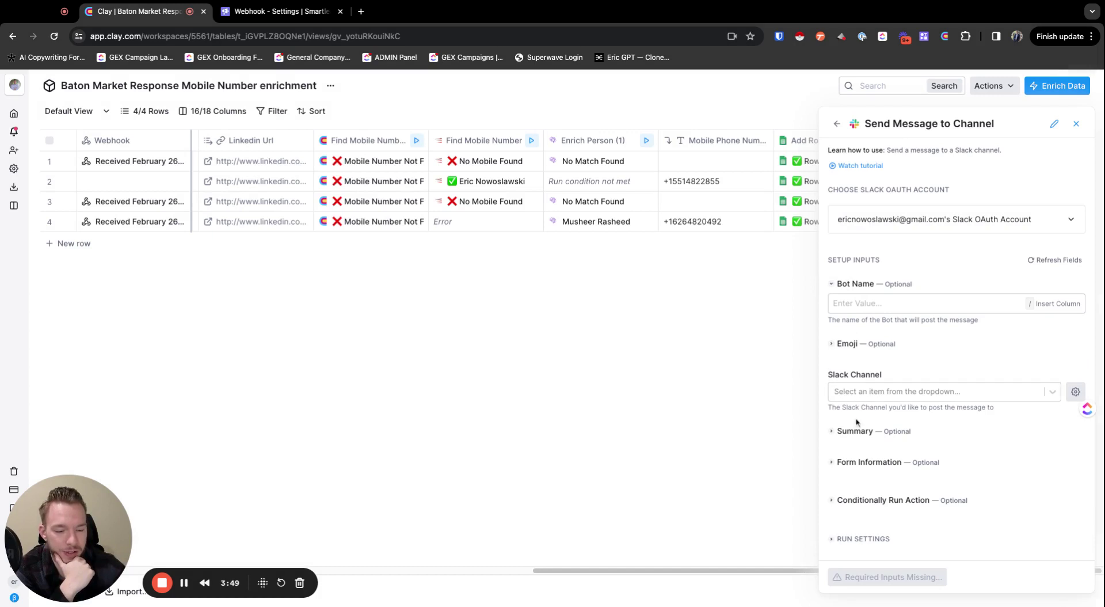
click(861, 461)
scroll(864, 464, down, 2)
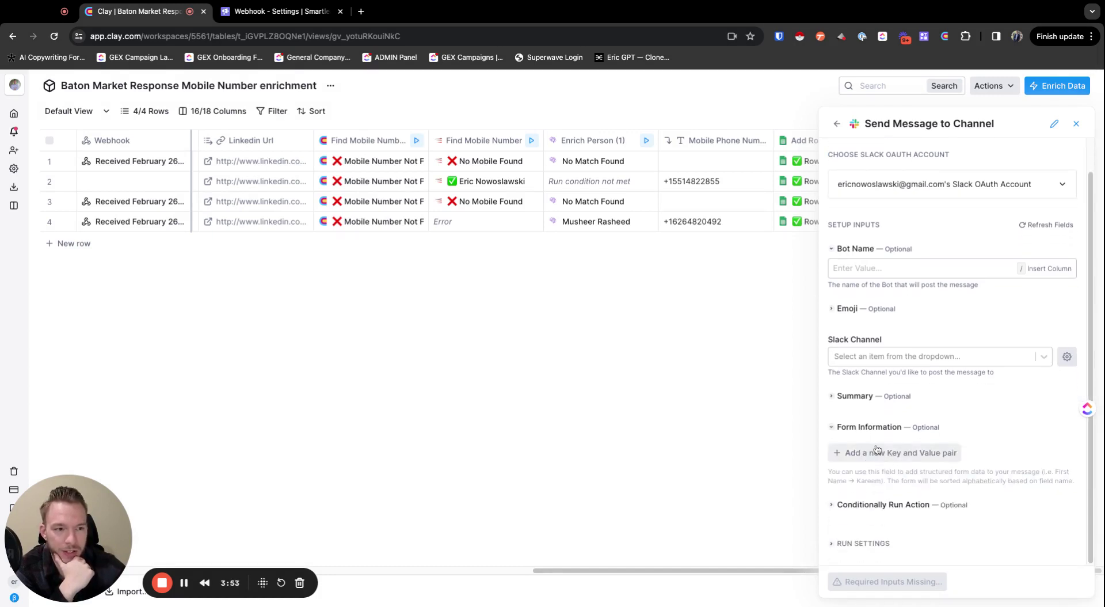
Add a form key Name whose value is the Name (1) column
click(877, 451)
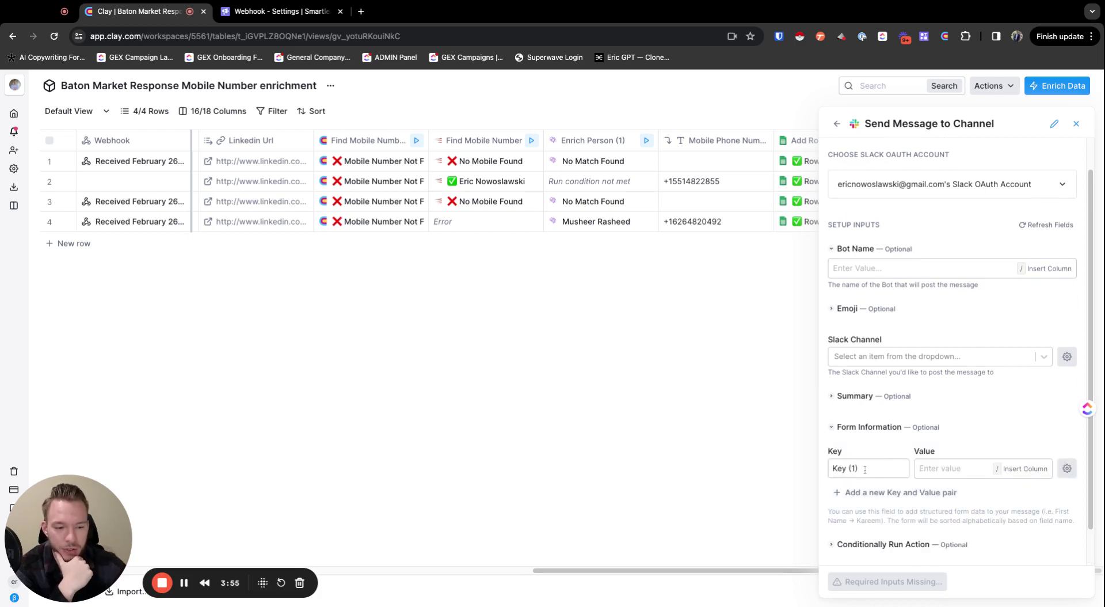
click(864, 469)
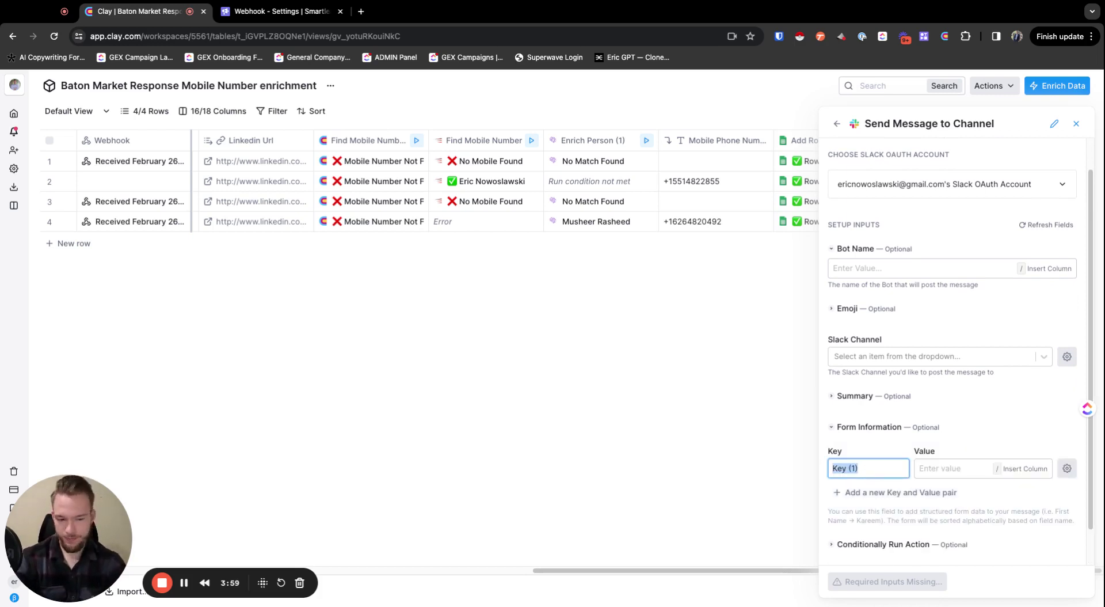
text(Name)
click(949, 469)
text(/name)
click(919, 552)
Add a second form key Email whose value is the Email column
click(852, 496)
triple_click(852, 507)
text(Email)
click(938, 509)
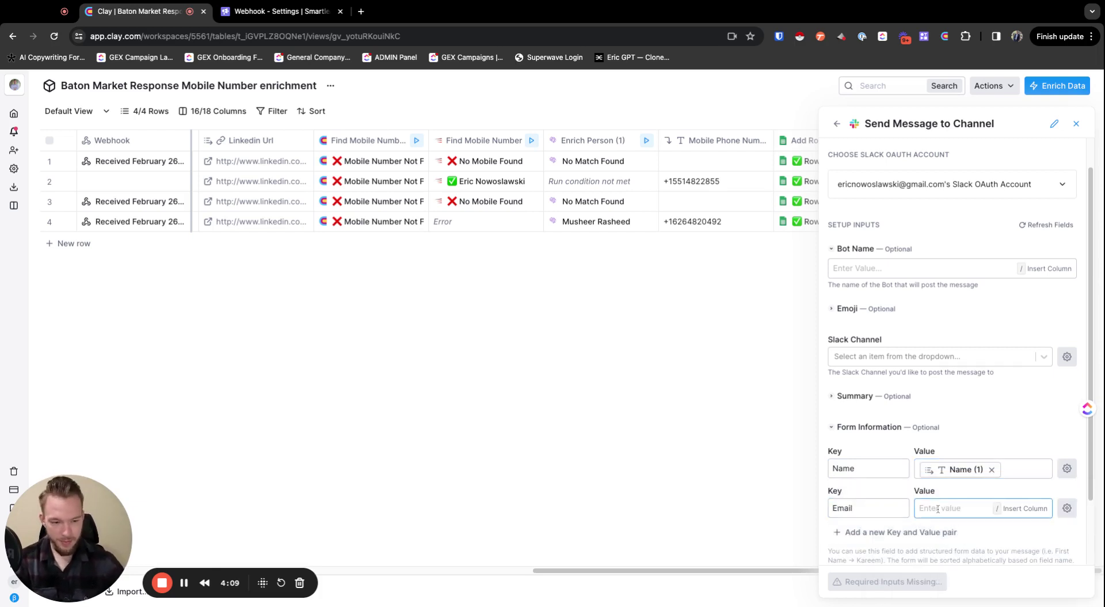
text(/)
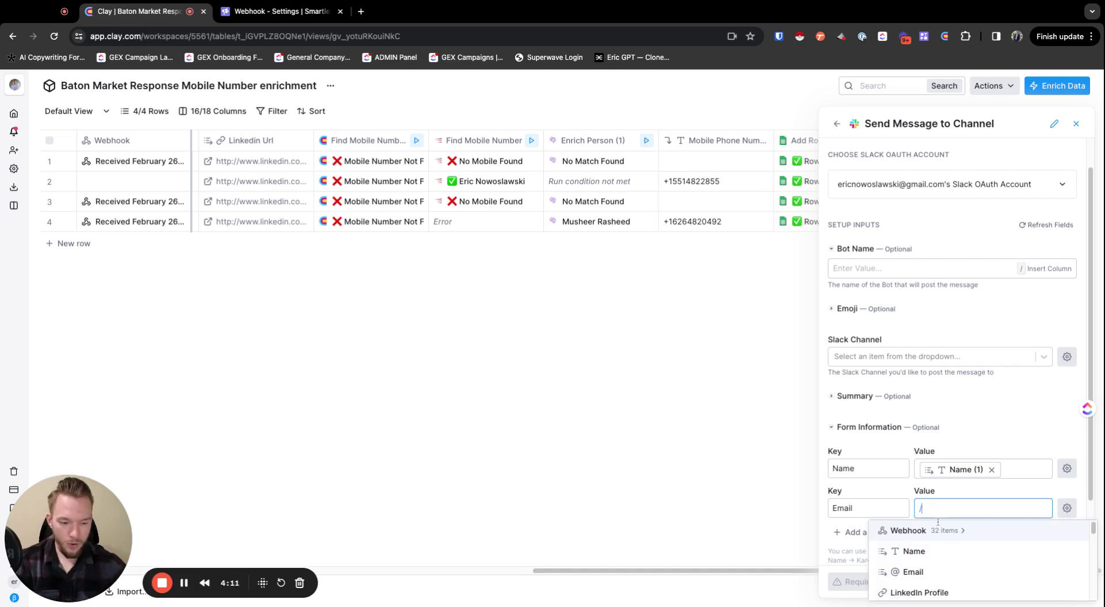
scroll(935, 570, down, 5)
scroll(935, 582, down, 1)
scroll(933, 577, up, 5)
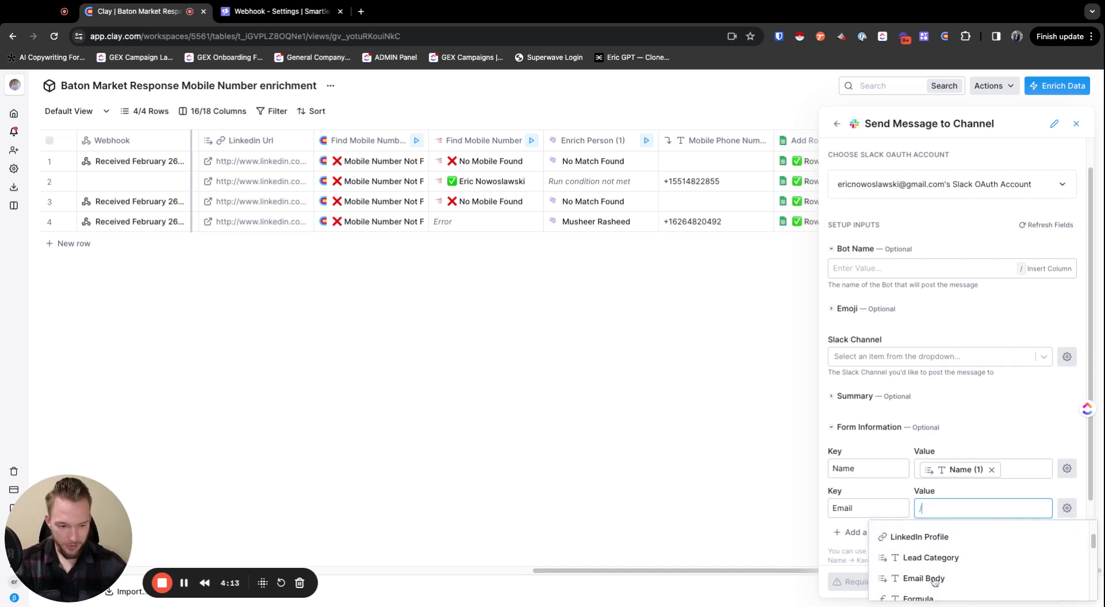
scroll(932, 576, up, 3)
click(932, 570)
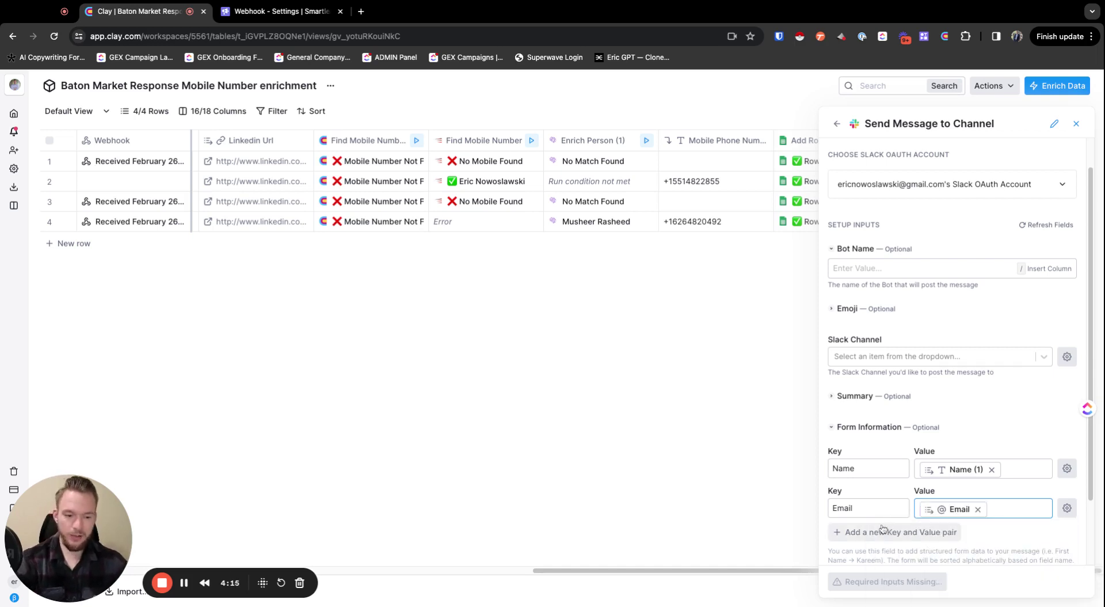
Type / again and browse the available columns in the Slack form
text(/)
scroll(975, 569, down, 4)
scroll(975, 570, up, 3)
scroll(950, 576, down, 3)
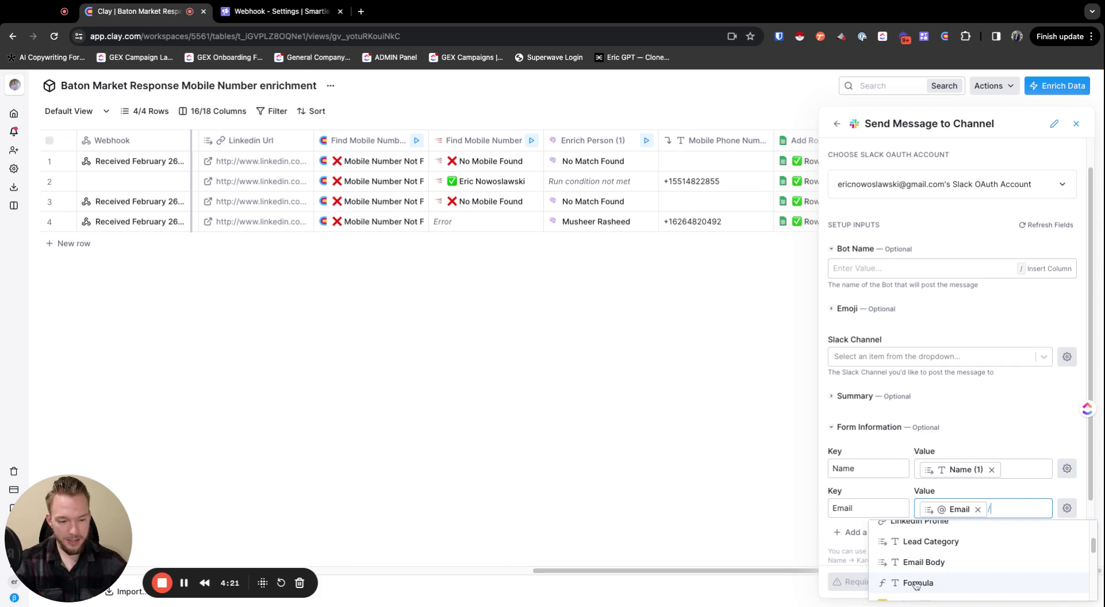
scroll(918, 581, up, 3)
scroll(925, 571, down, 5)
scroll(932, 579, up, 4)
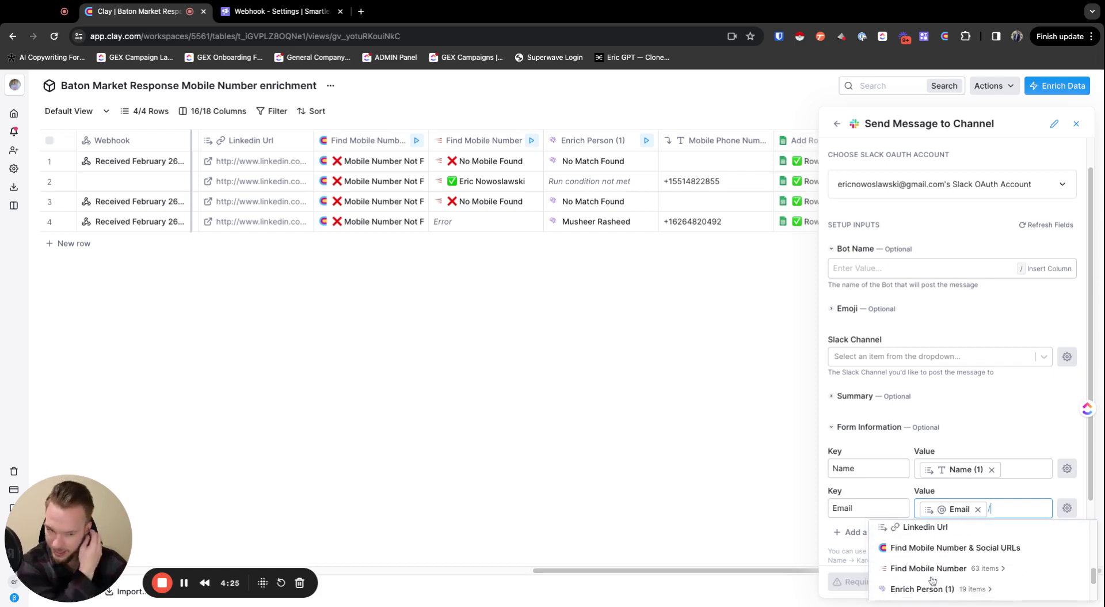
scroll(932, 579, up, 2)
scroll(935, 577, down, 3)
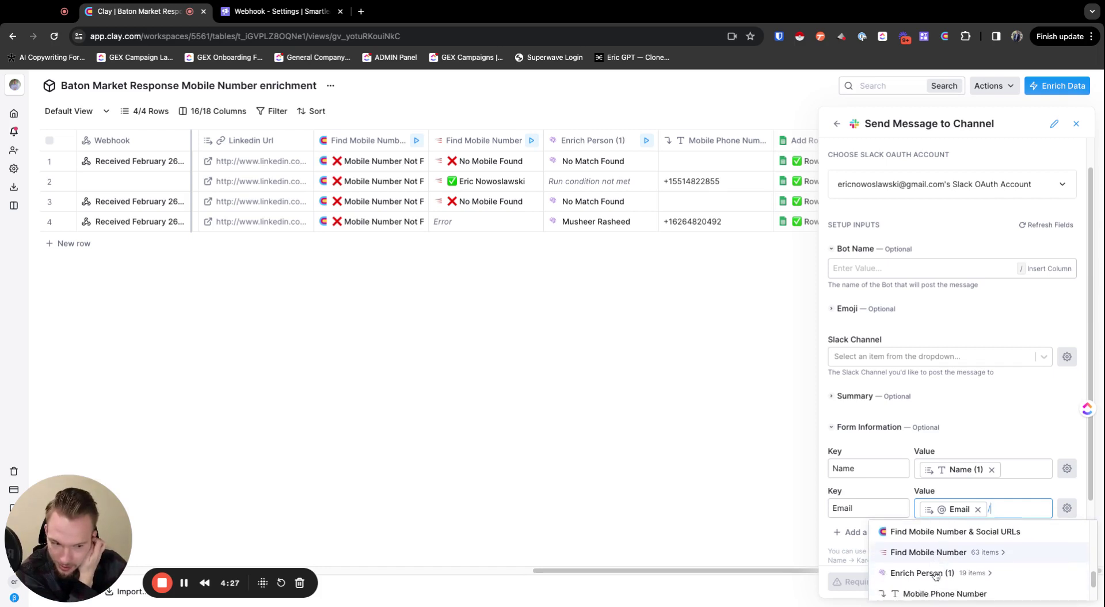
scroll(936, 576, down, 1)
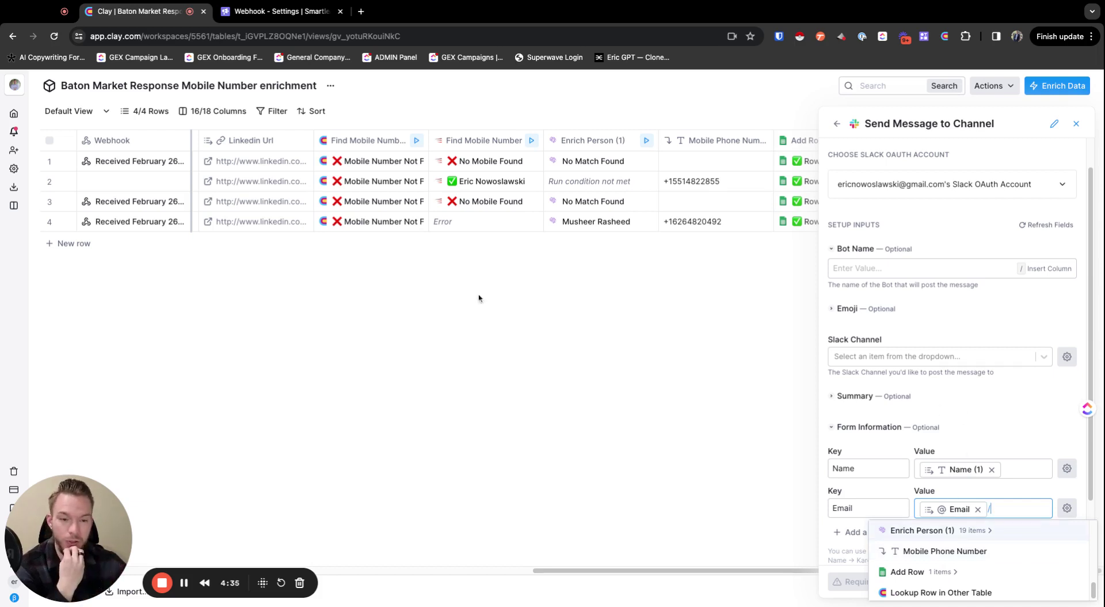
Scroll the table left and dismiss the Send Message to Channel side panel
drag(553, 570, 397, 570)
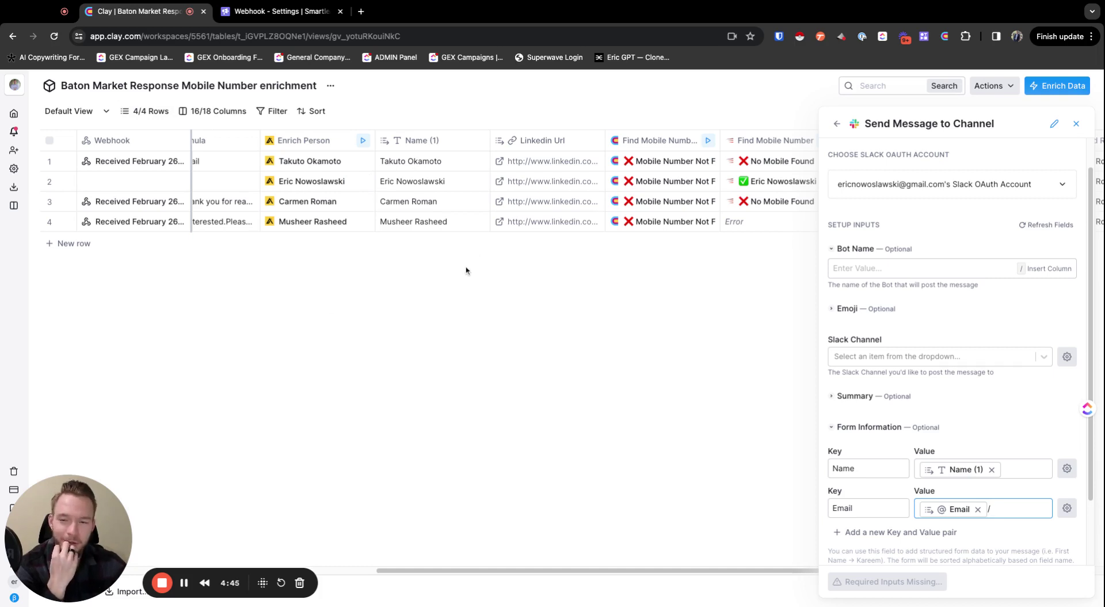
click(1076, 125)
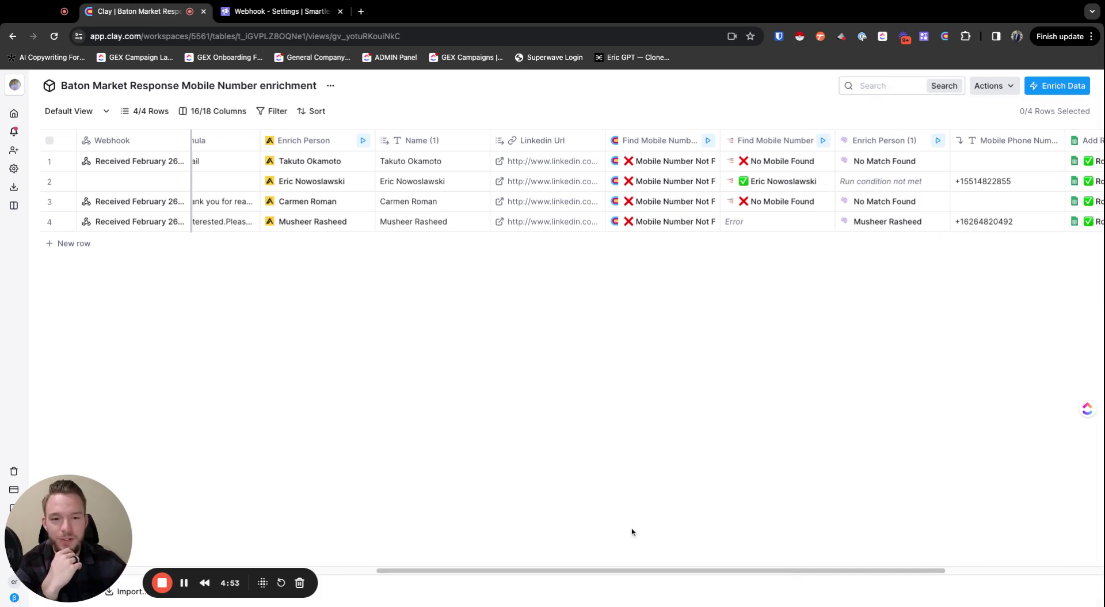